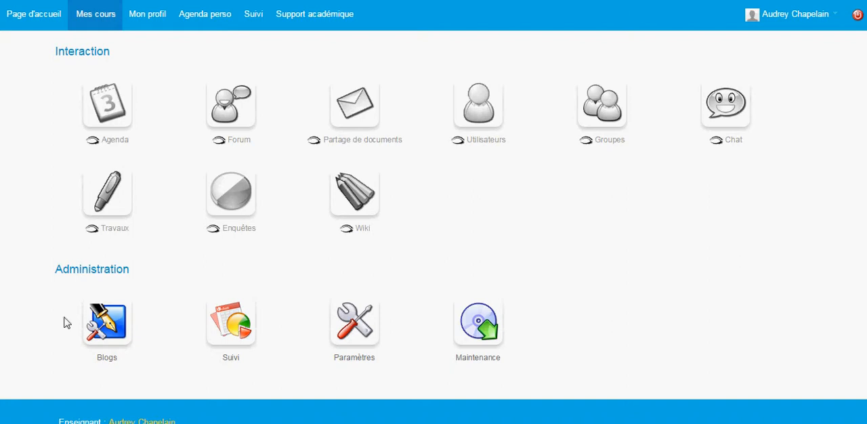
# Create a new blog titled "Cuisine antique" in the course's blog administration and save it
pyautogui.click(107, 324)
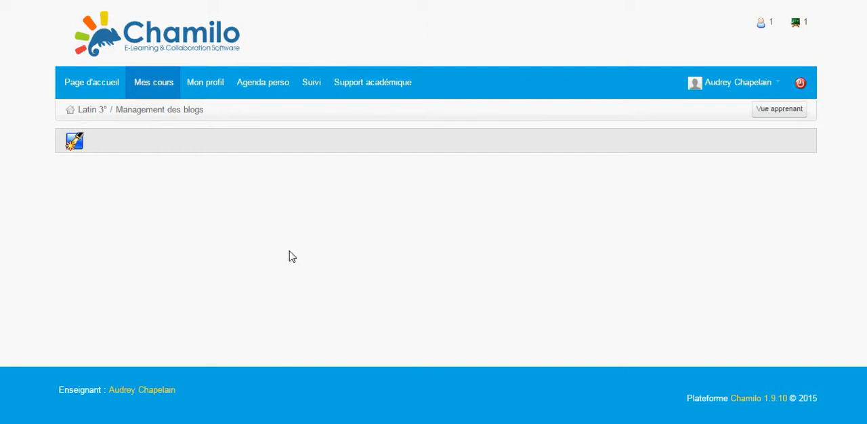
pyautogui.click(74, 143)
pyautogui.click(199, 217)
pyautogui.write('Cuisine g')
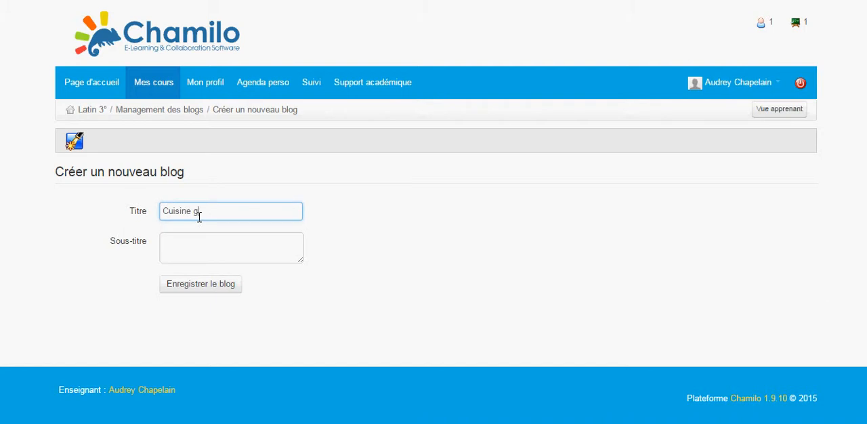
pyautogui.press('BackSpace')
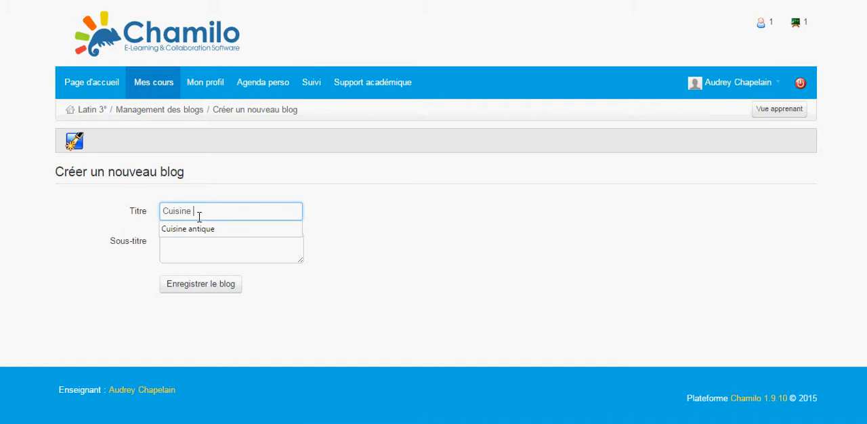
pyautogui.write('antique')
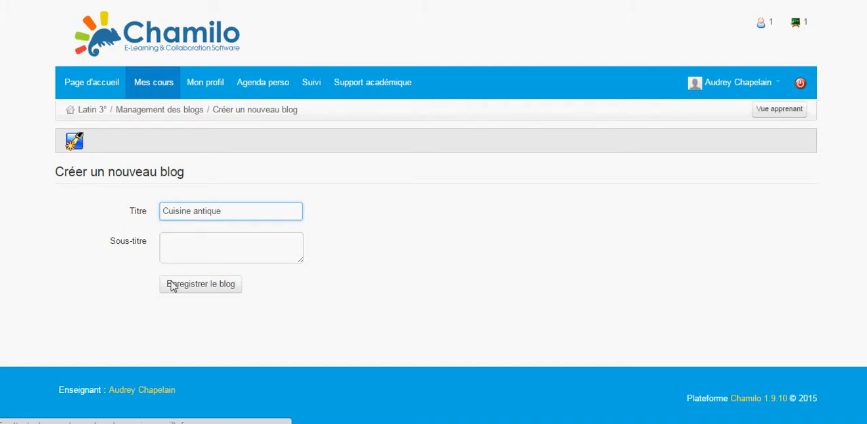
pyautogui.click(172, 284)
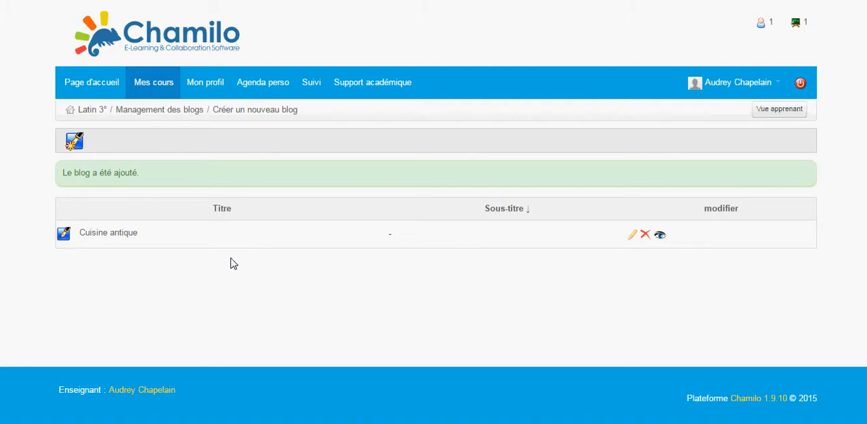
# Start a new task titled "Cuisine grecque" in the task management of the Cuisine antique blog
pyautogui.click(116, 235)
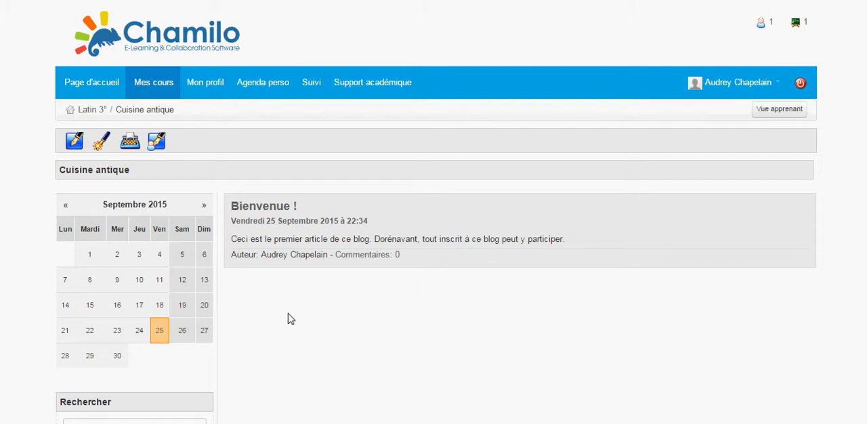
pyautogui.click(131, 147)
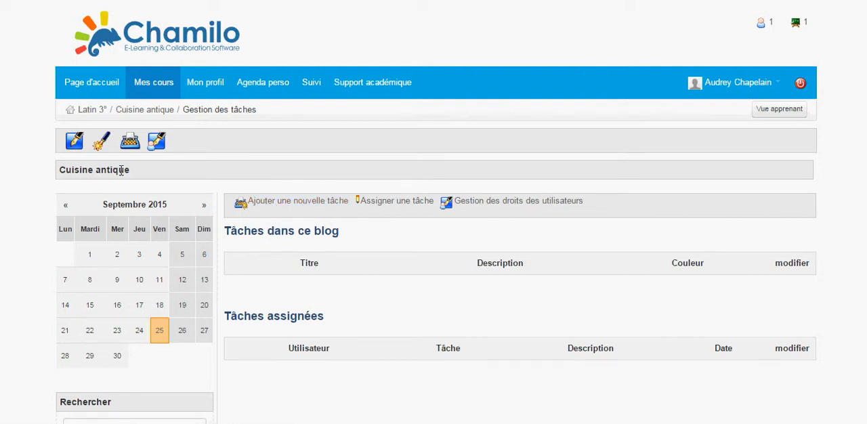
pyautogui.click(276, 206)
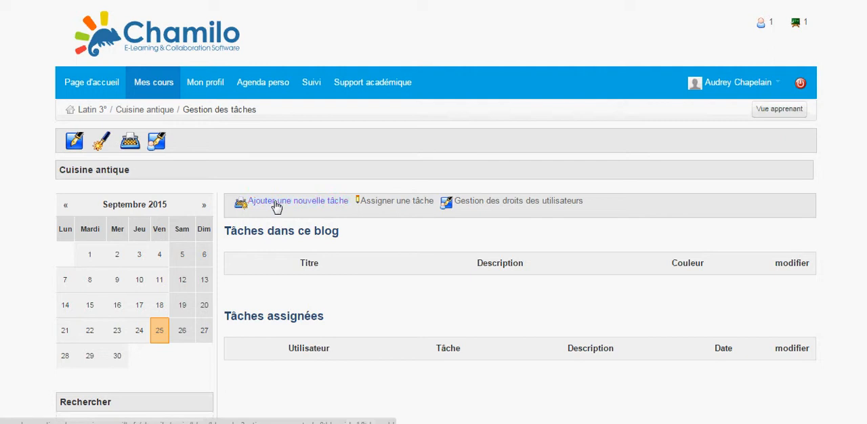
pyautogui.click(274, 262)
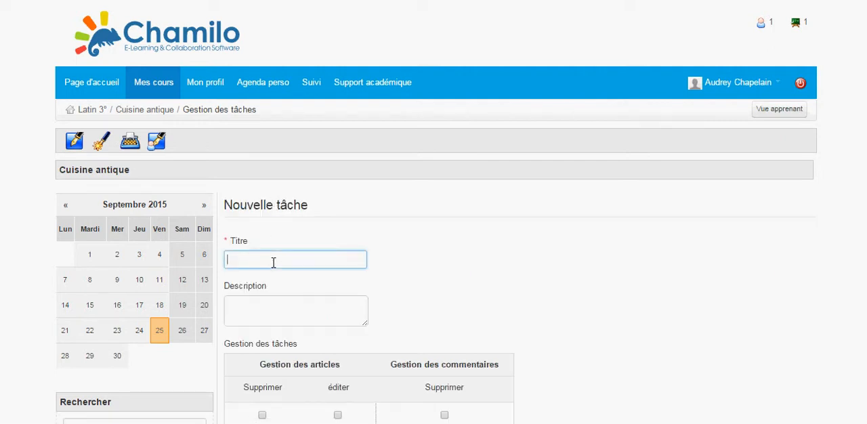
pyautogui.write('C')
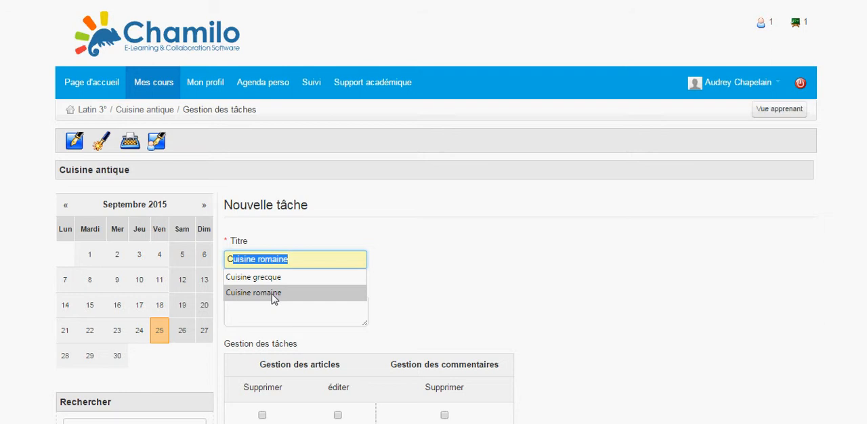
pyautogui.click(273, 279)
# Give the task the description "Rédiger un article." and the orange colour, and save it
pyautogui.click(271, 307)
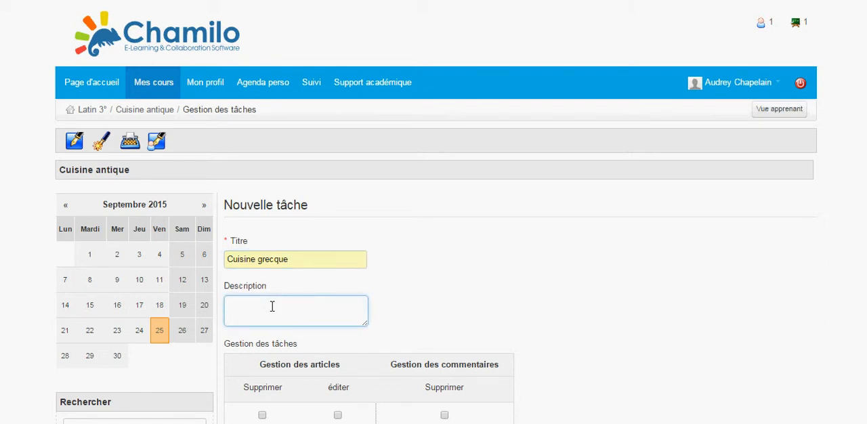
pyautogui.write('Rédiger un article.')
pyautogui.scroll(-3, 272, 306)
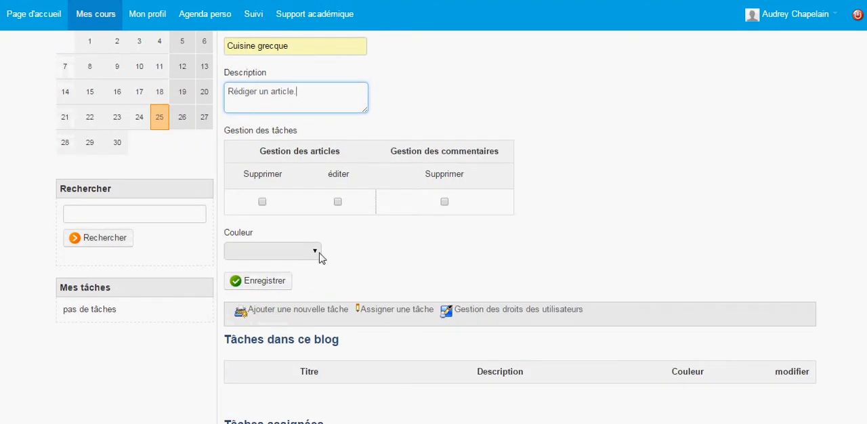
pyautogui.click(322, 258)
pyautogui.click(312, 299)
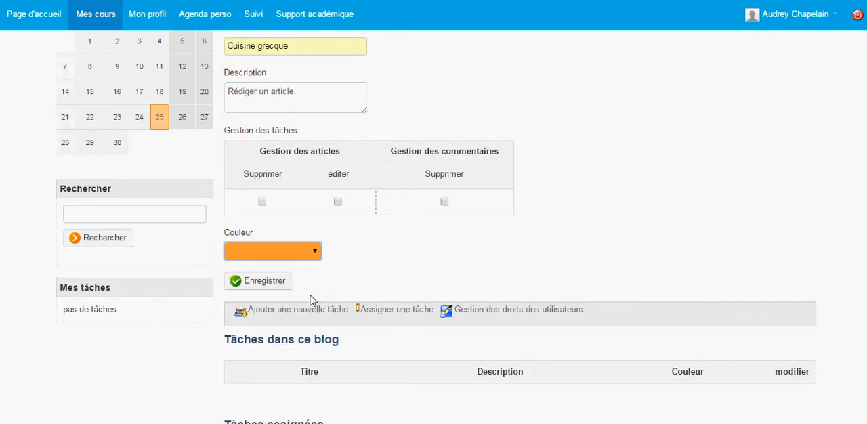
pyautogui.click(291, 282)
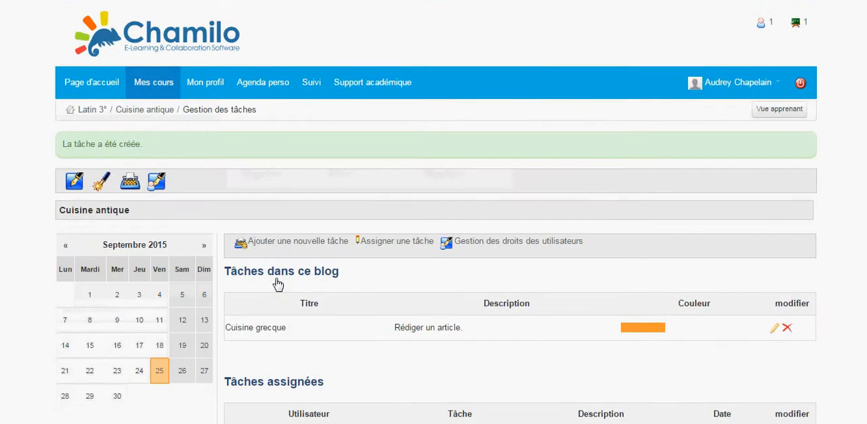
# Start another new task in this blog with the title "Cuisine romaine"
pyautogui.scroll(-2, 278, 284)
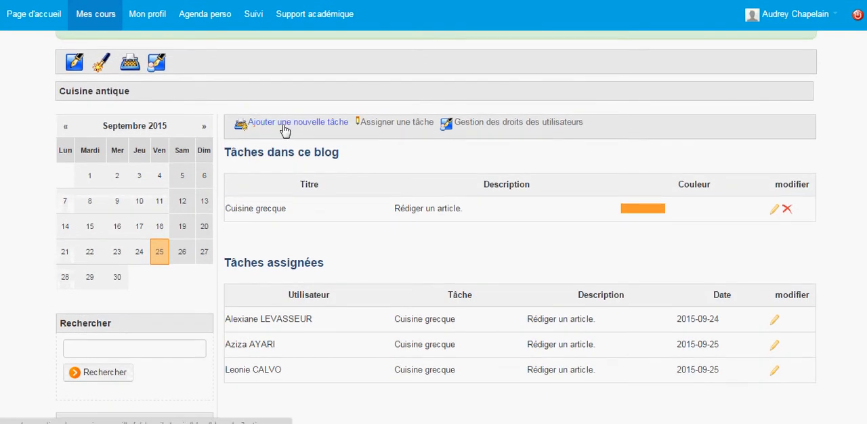
pyautogui.click(284, 128)
pyautogui.click(303, 252)
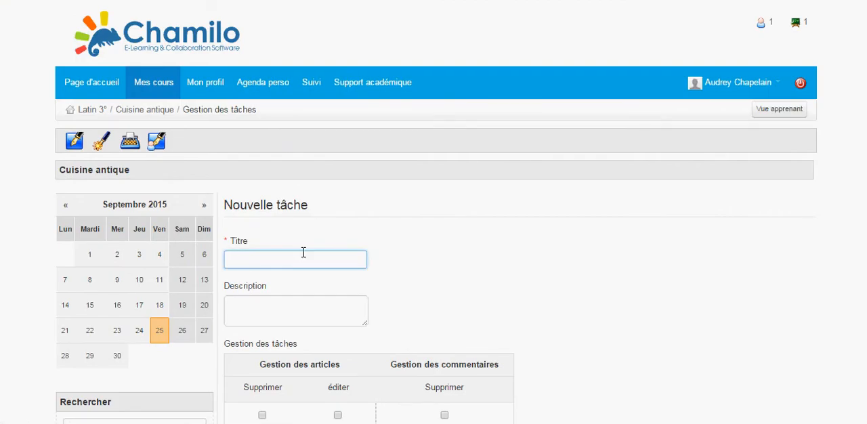
pyautogui.write('C')
pyautogui.click(294, 292)
# Describe the Cuisine romaine task as "bla bla", colour it purple and save it
pyautogui.scroll(-1, 294, 296)
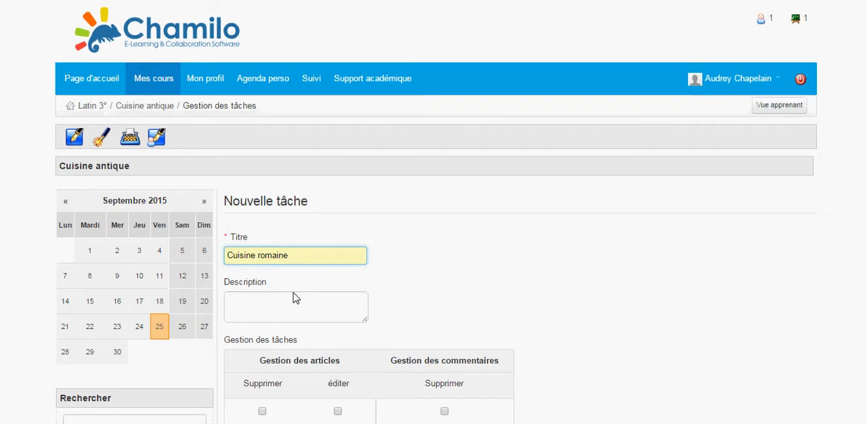
pyautogui.click(293, 286)
pyautogui.write('bla bla')
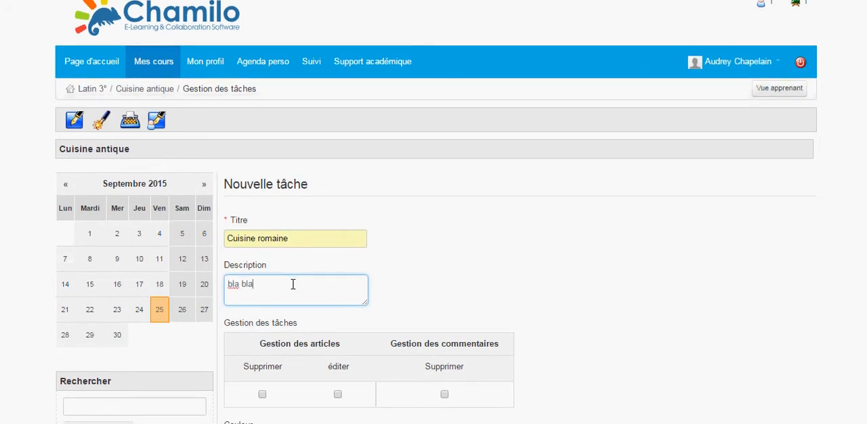
pyautogui.scroll(-5, 292, 285)
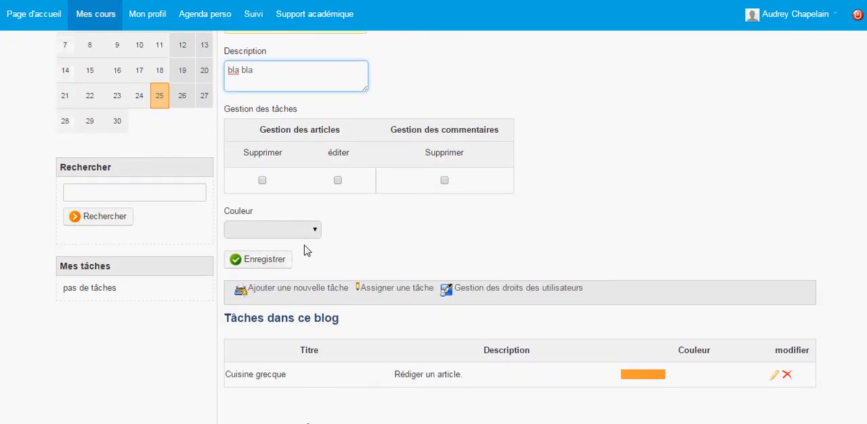
pyautogui.click(317, 232)
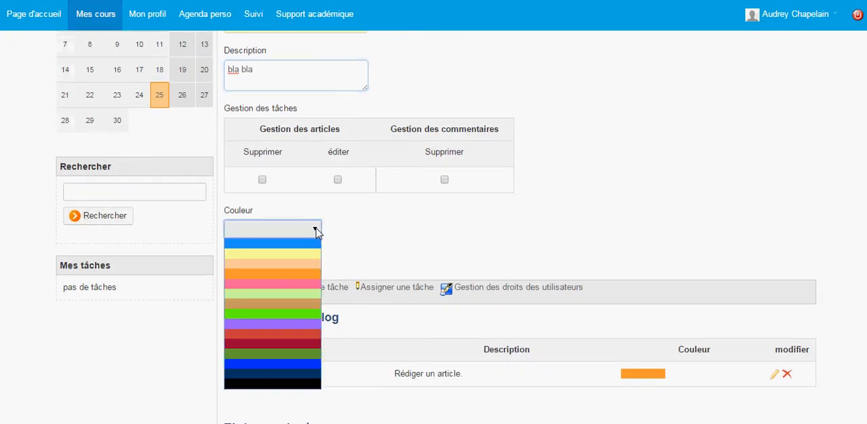
pyautogui.click(311, 330)
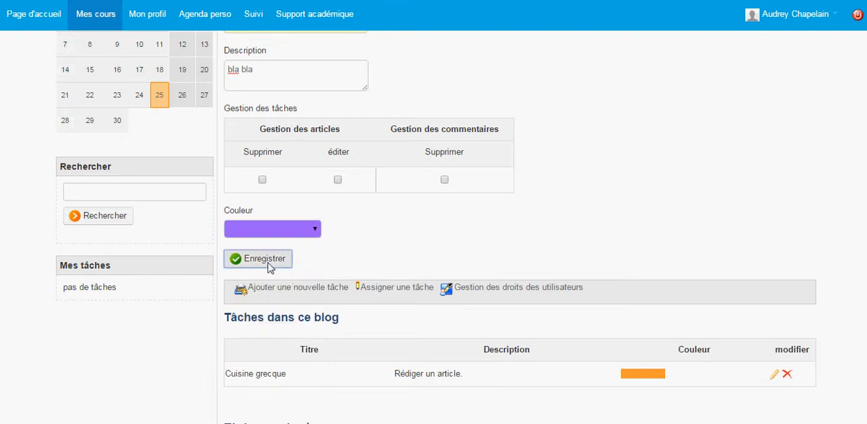
pyautogui.click(270, 260)
# Assign the Cuisine romaine task to a student from the user list, validate it and check the assigned tasks
pyautogui.scroll(-1, 663, 372)
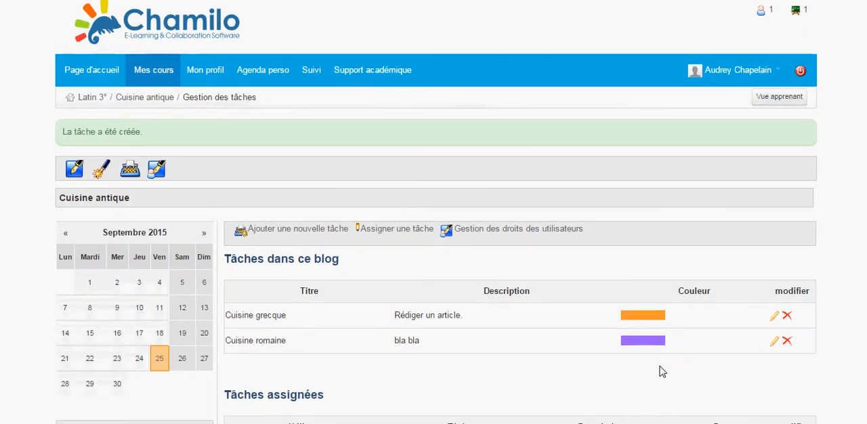
pyautogui.scroll(-2, 662, 372)
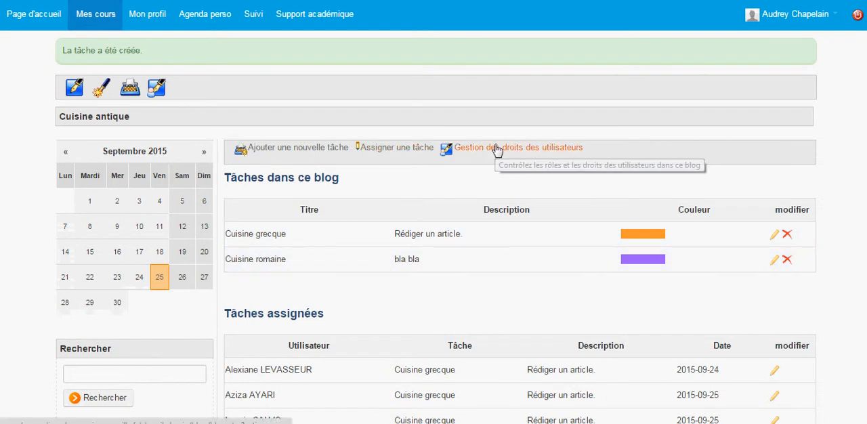
pyautogui.click(396, 149)
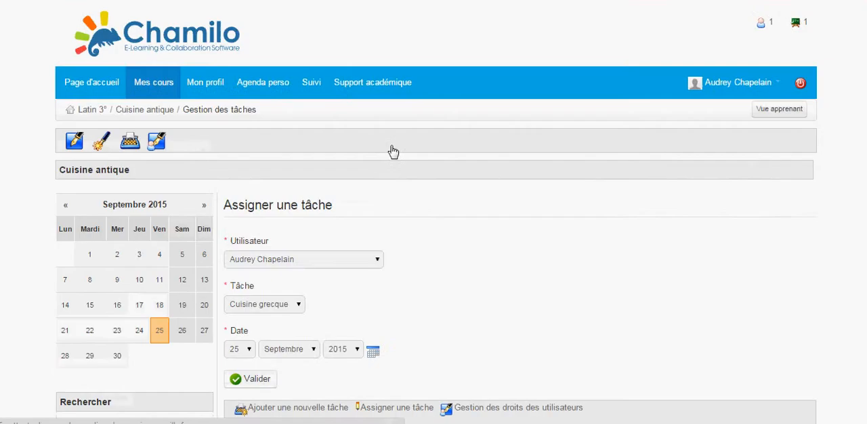
pyautogui.scroll(-2, 401, 176)
pyautogui.click(379, 143)
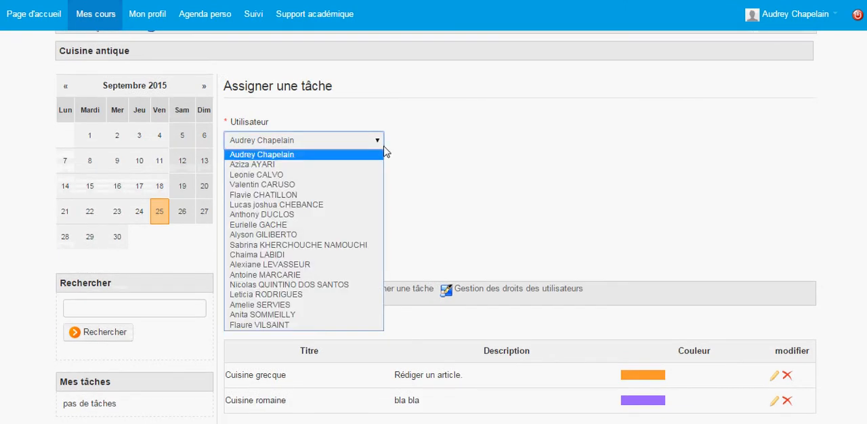
pyautogui.click(357, 216)
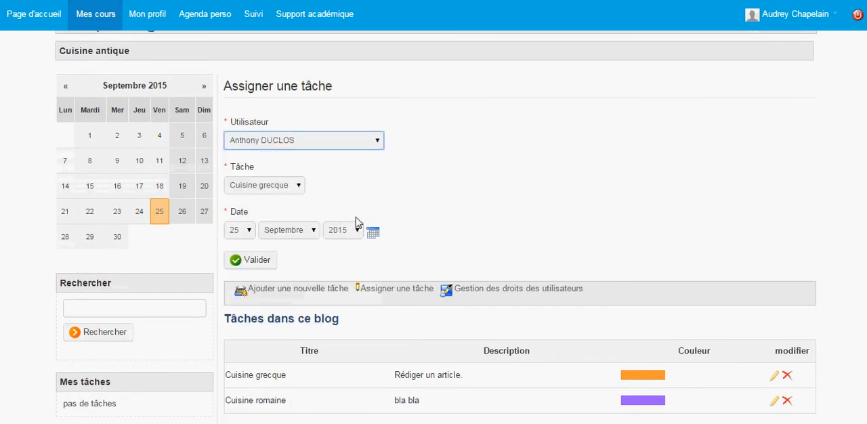
pyautogui.click(302, 187)
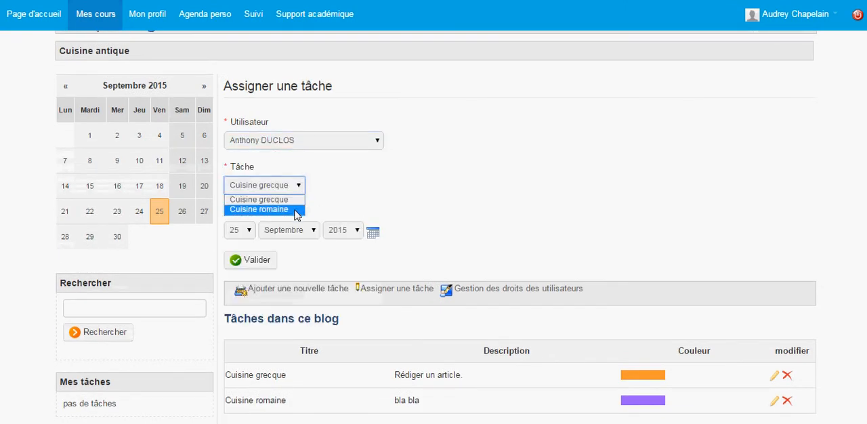
pyautogui.click(295, 209)
pyautogui.click(263, 264)
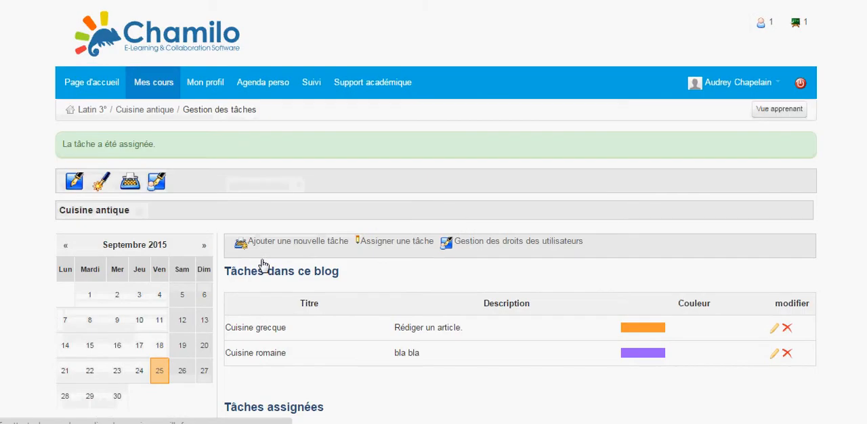
pyautogui.scroll(-1, 352, 250)
pyautogui.scroll(-2, 353, 301)
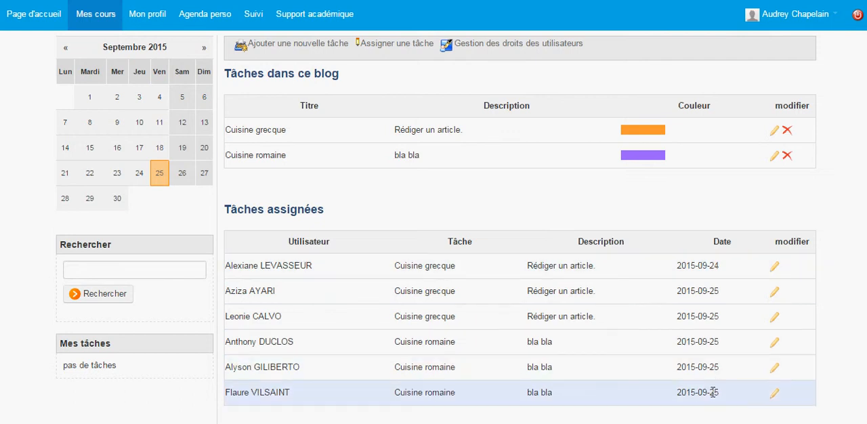
# Return to the blog's home page and start a new article titled "Travail" followed by the author's first name
pyautogui.scroll(2, 713, 392)
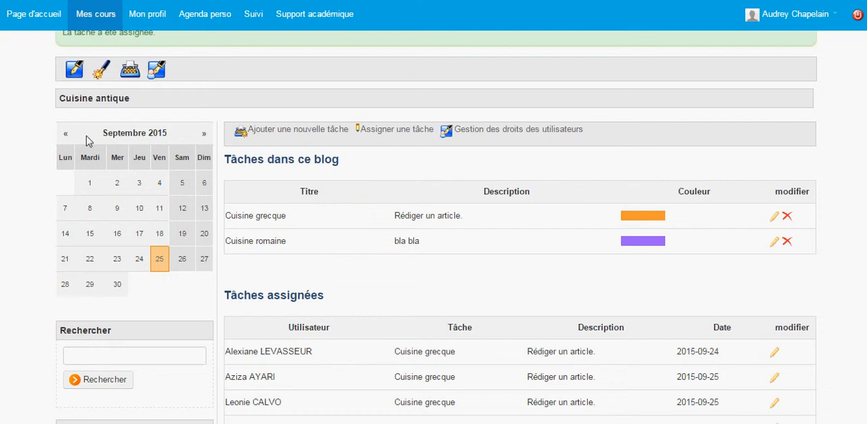
pyautogui.click(74, 72)
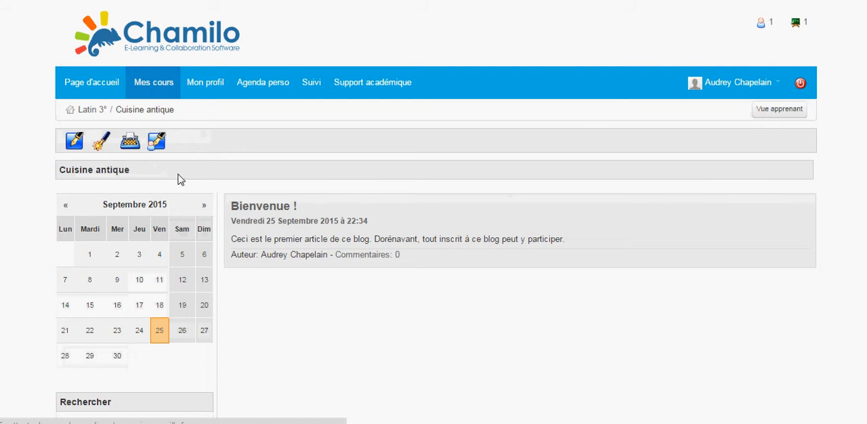
pyautogui.click(332, 235)
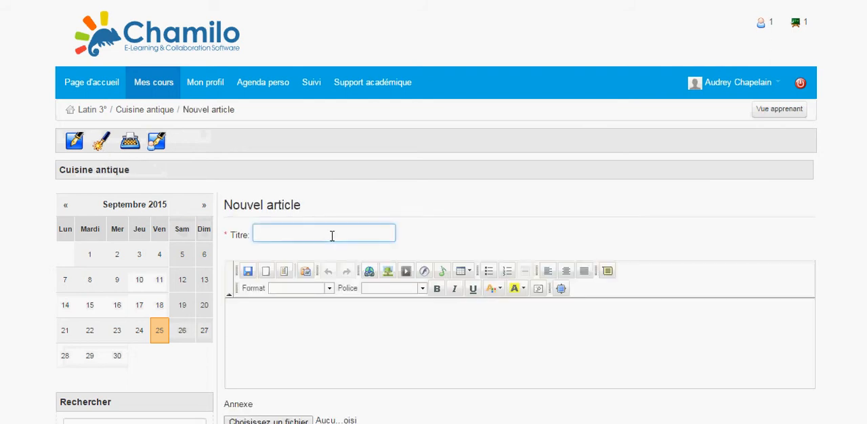
pyautogui.write('Tet')
pyautogui.press('BackSpace')
pyautogui.press('BackSpace')
pyautogui.press('BackSpace')
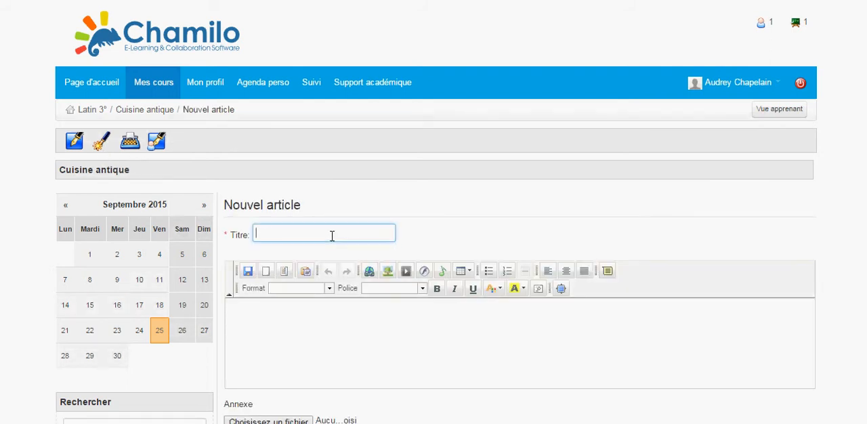
pyautogui.write('Travail Audrey')
# Write "Article terminé!" as the article's body and save the article without an attachment
pyautogui.click(298, 314)
pyautogui.write('A')
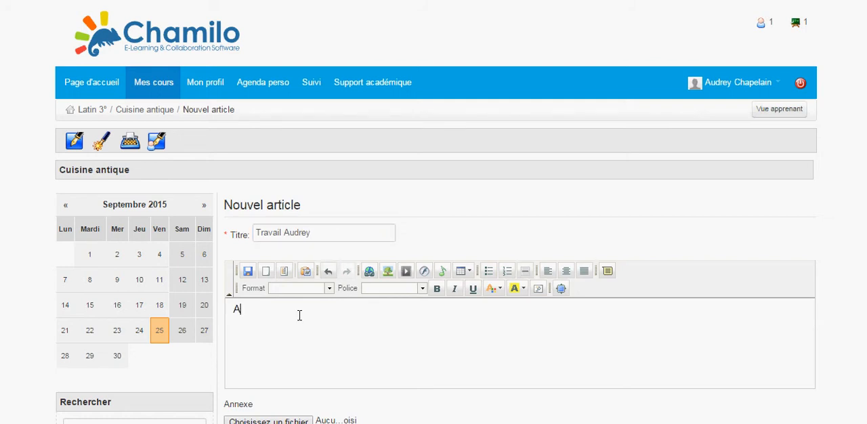
pyautogui.write('rticle terminé!')
pyautogui.scroll(-3, 300, 315)
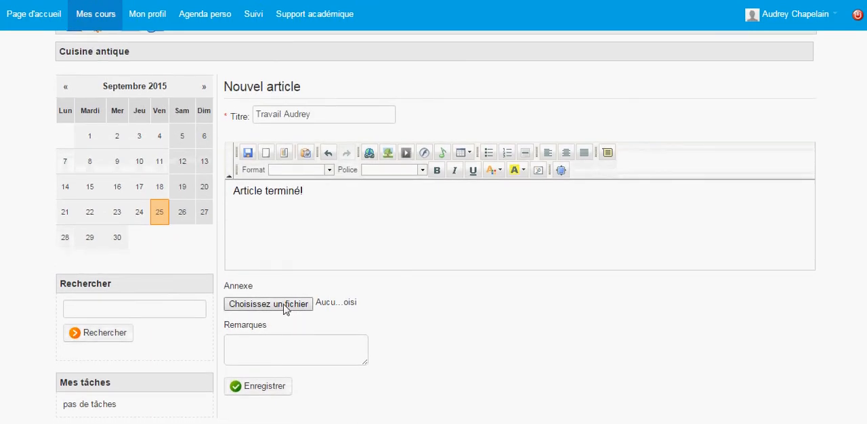
pyautogui.click(274, 395)
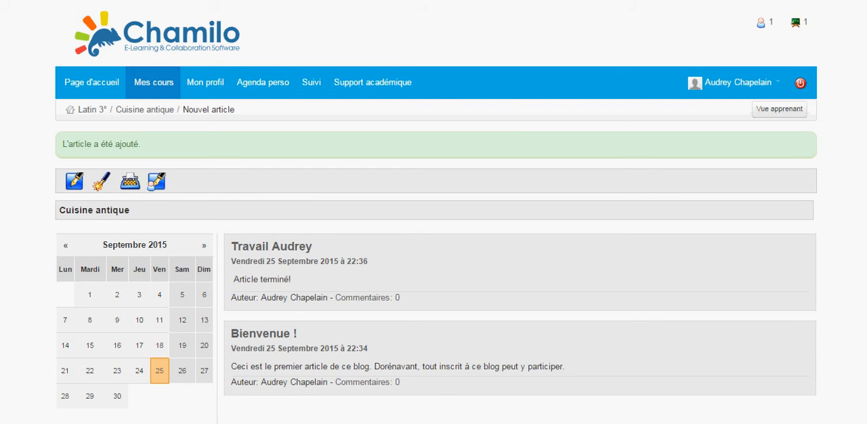
# Switch the Latin 3° course home page to the learner view and open the Cuisine antique blog from there
pyautogui.moveTo(337, 423)
pyautogui.click(95, 113)
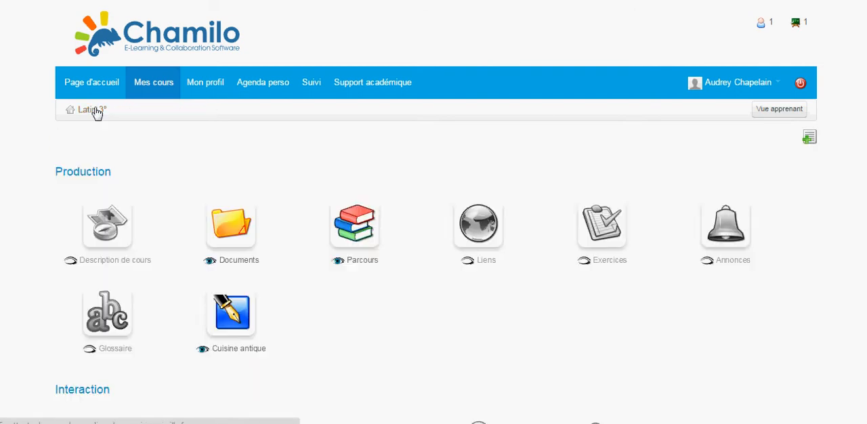
pyautogui.click(781, 111)
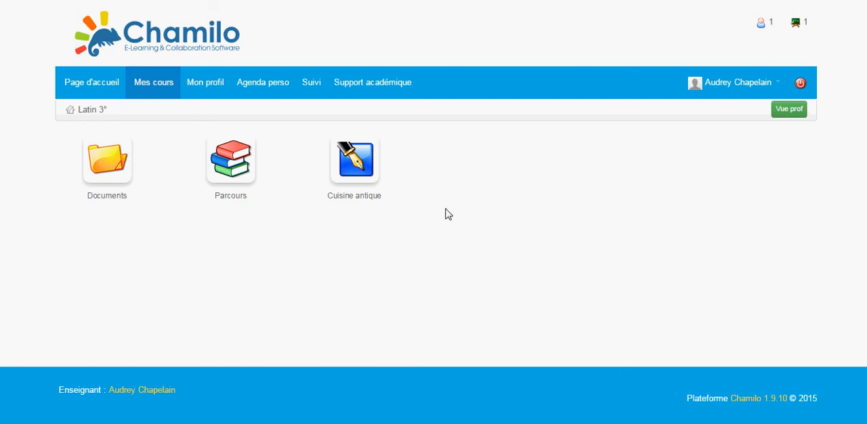
pyautogui.click(359, 160)
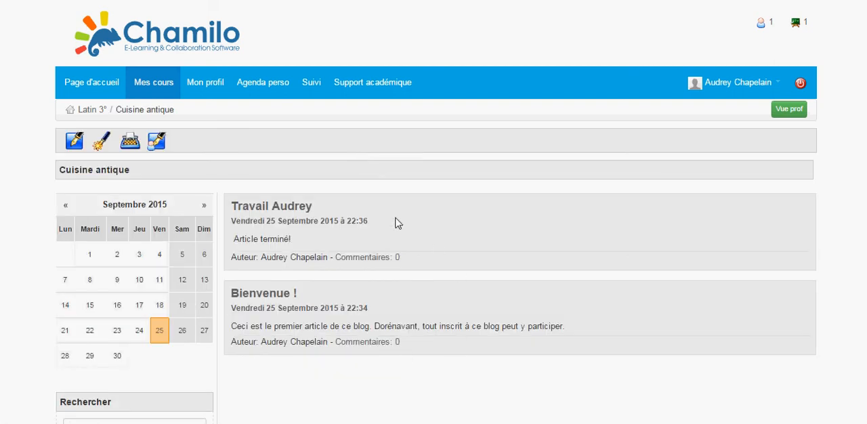
# Review the Cuisine antique blog's defined tasks and the tasks assigned to students from the learner view
pyautogui.click(131, 146)
pyautogui.scroll(-4, 364, 265)
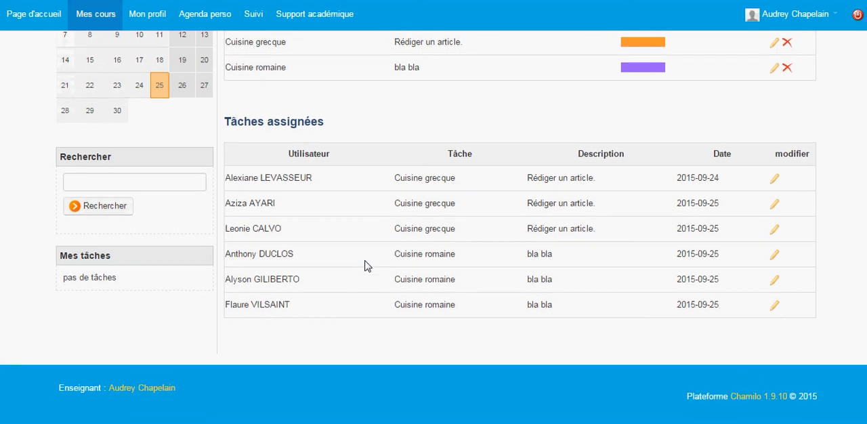
pyautogui.scroll(4, 364, 265)
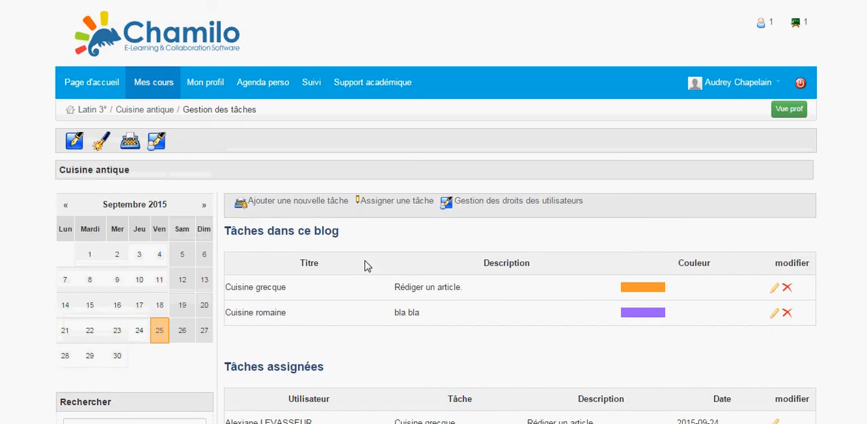
# Revisit the blog's article list and task management page, and return to the Latin 3° course home page
pyautogui.click(77, 142)
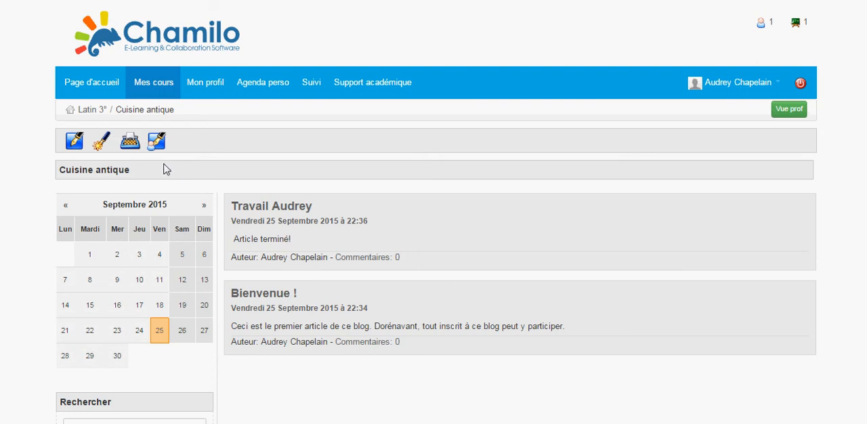
pyautogui.click(131, 142)
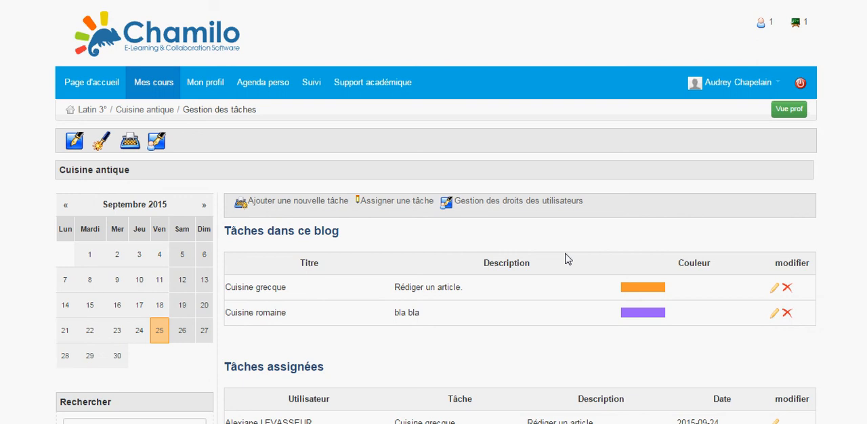
pyautogui.click(102, 111)
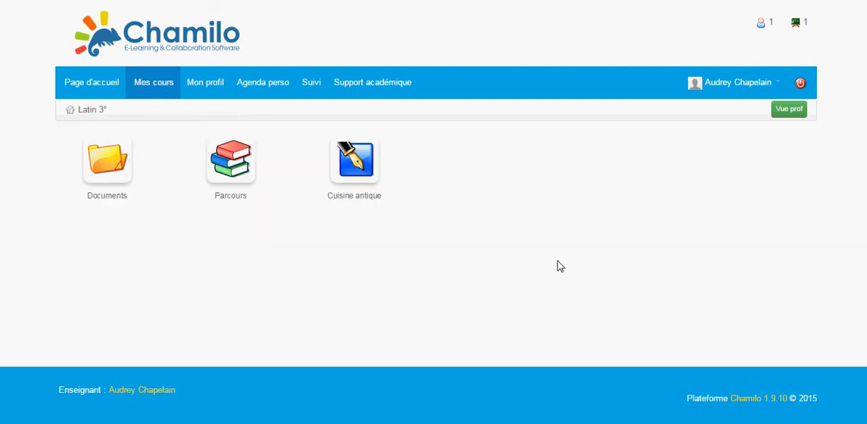